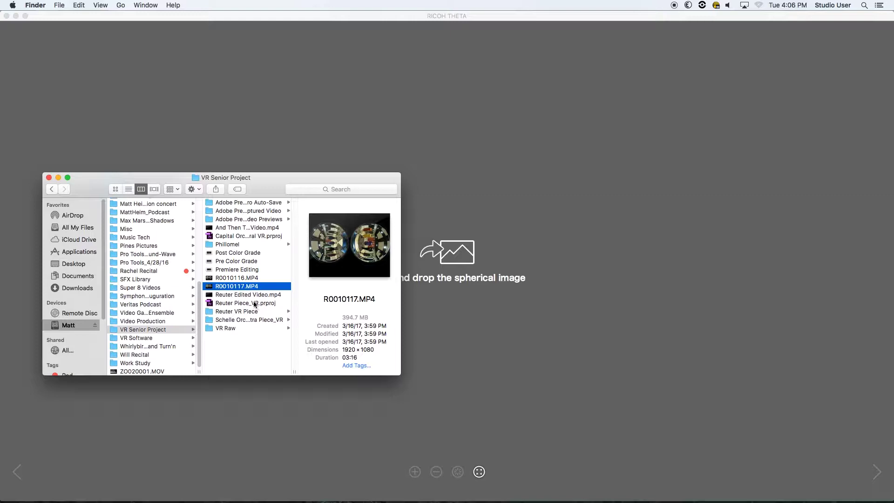
Preview the raw dual-fisheye R0010117.MP4 clip in Quick Look
{"action": "key", "text": "space"}
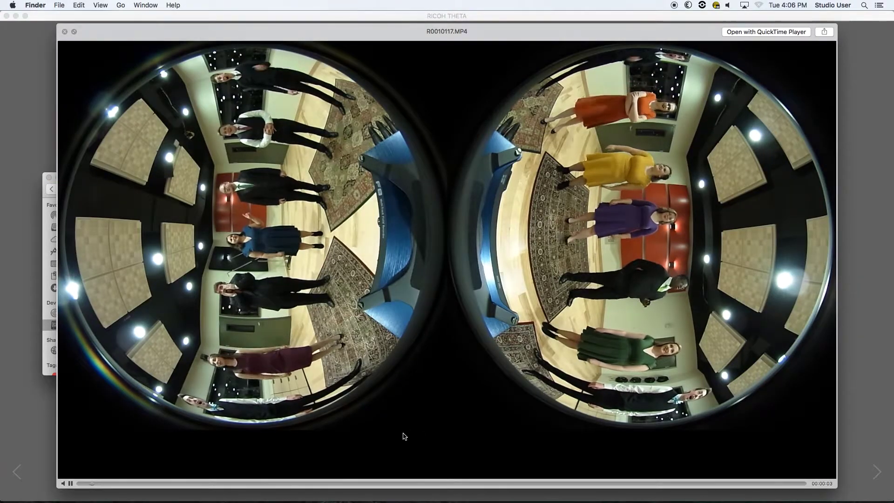
Load R0010117.MP4 into RICOH THETA and convert it to R0010117_er.MP4 with top/bottom correction
{"action": "key", "text": "space"}
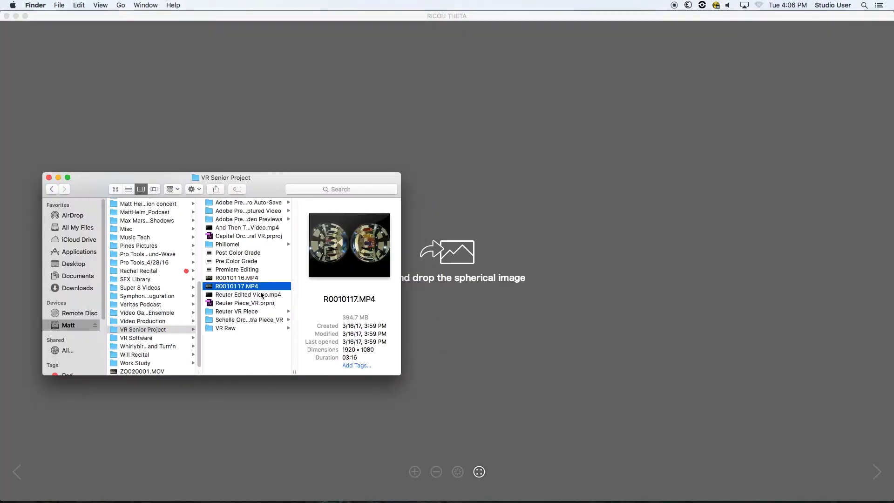
{"action": "left_click_drag", "start_coordinate": [267, 287], "coordinate": [526, 334]}
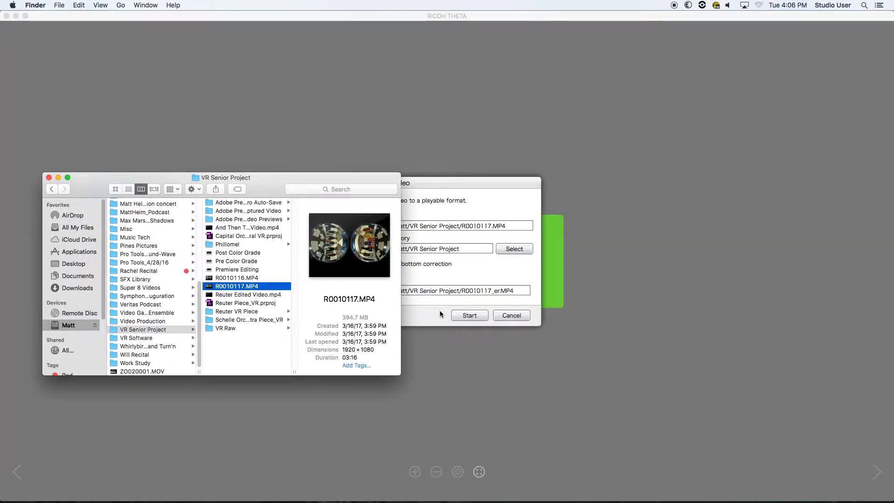
{"action": "left_click", "coordinate": [447, 184]}
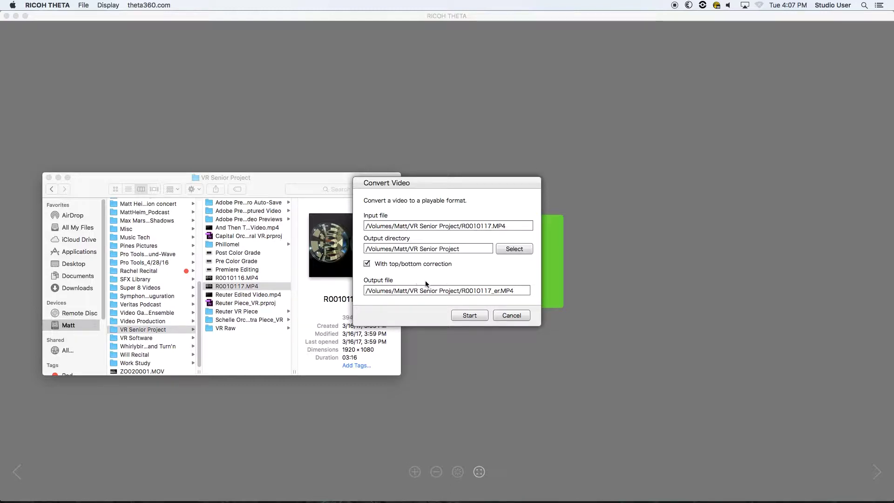
{"action": "left_click", "coordinate": [479, 316]}
{"action": "left_click", "coordinate": [475, 316]}
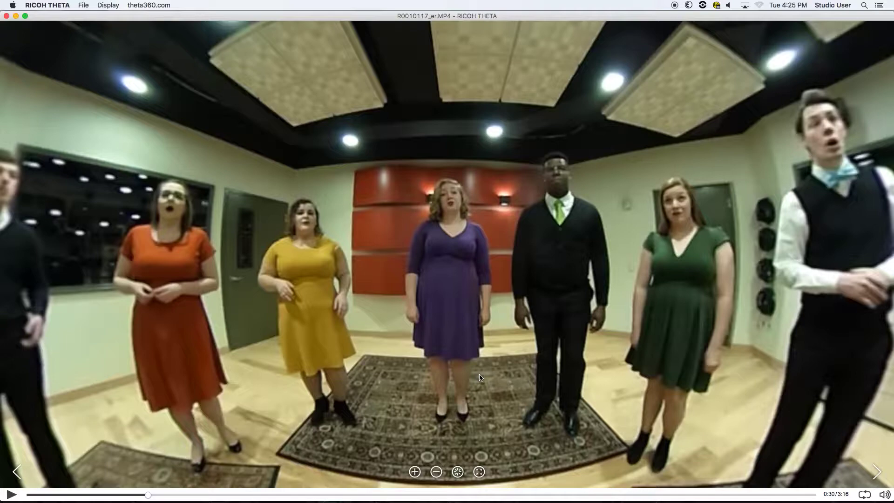
Pan and tilt around the stitched 360° view of the room of singers
{"action": "scroll", "coordinate": [481, 378], "scroll_direction": "left", "scroll_amount": 15}
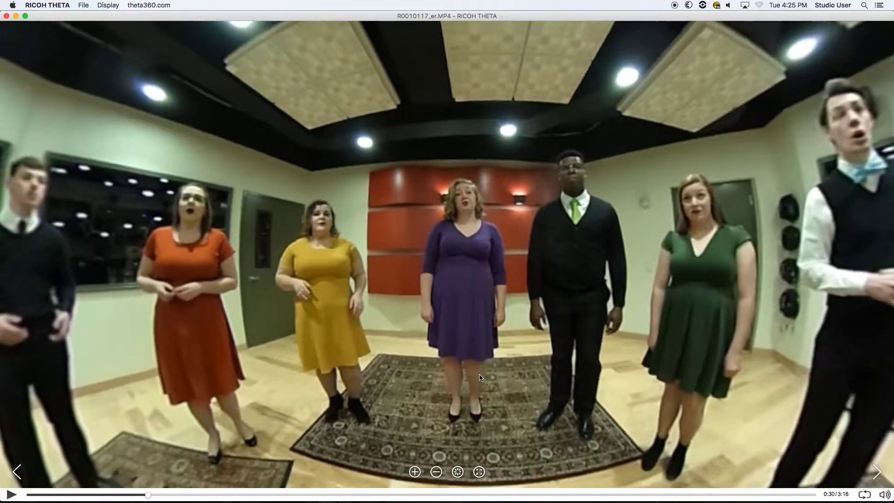
{"action": "scroll", "coordinate": [481, 378], "scroll_direction": "left", "scroll_amount": 15}
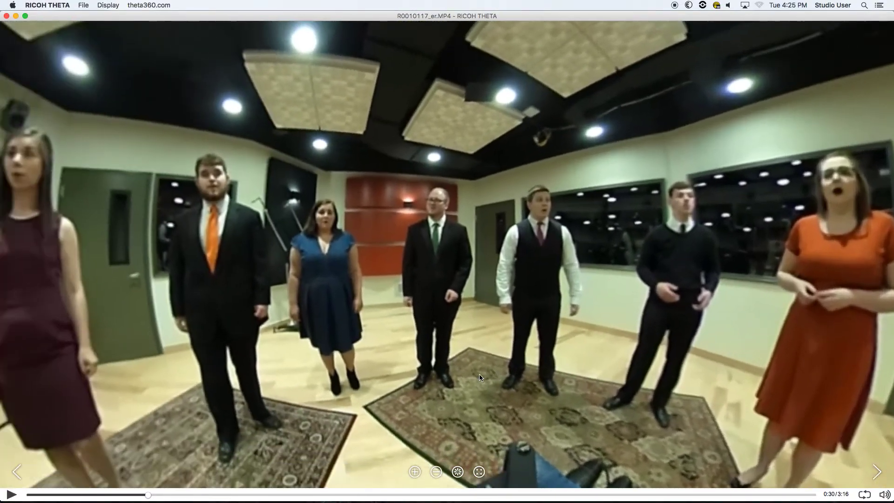
{"action": "scroll", "coordinate": [480, 377], "scroll_direction": "left", "scroll_amount": 3}
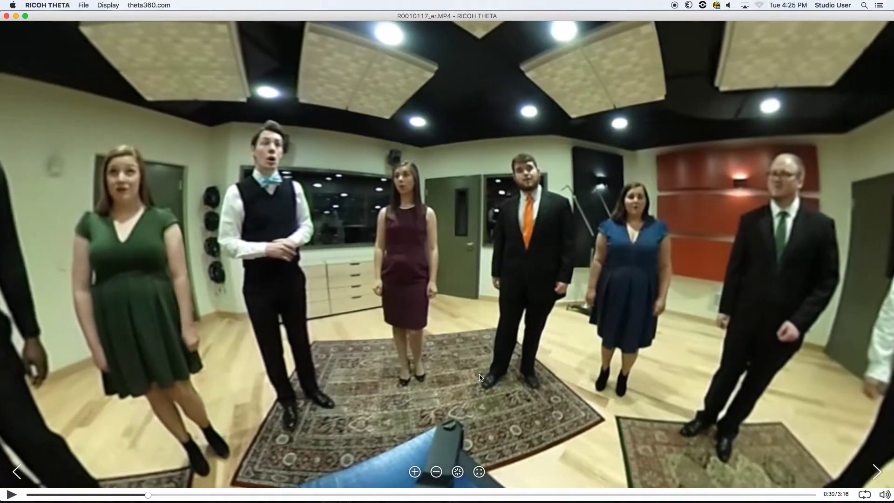
{"action": "scroll", "coordinate": [481, 377], "scroll_direction": "up", "scroll_amount": 20}
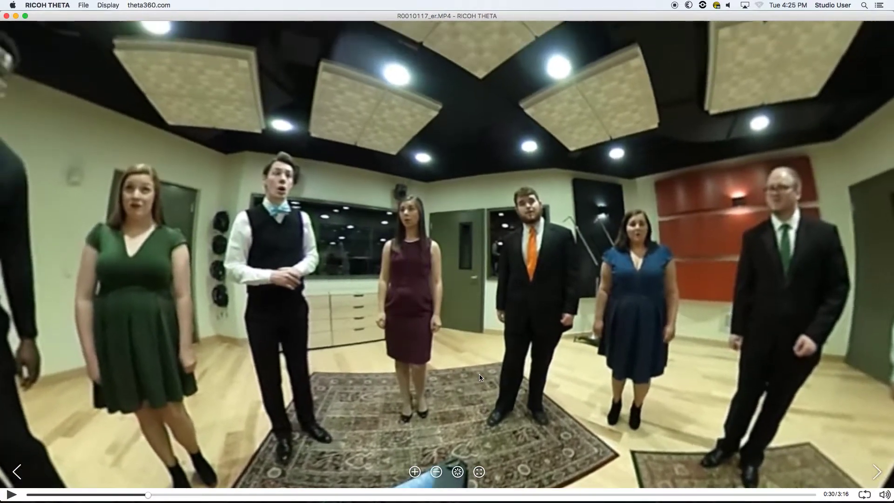
{"action": "scroll", "coordinate": [480, 378], "scroll_direction": "down", "scroll_amount": 20}
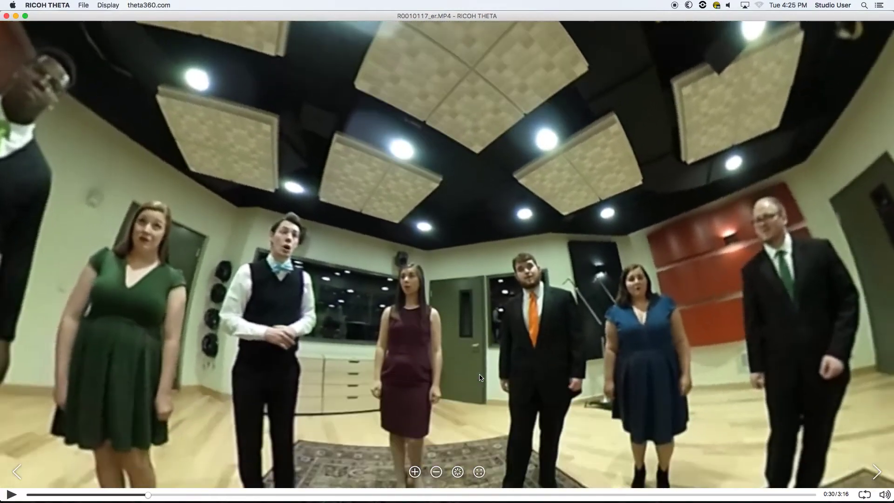
{"action": "scroll", "coordinate": [481, 378], "scroll_direction": "up", "scroll_amount": 20}
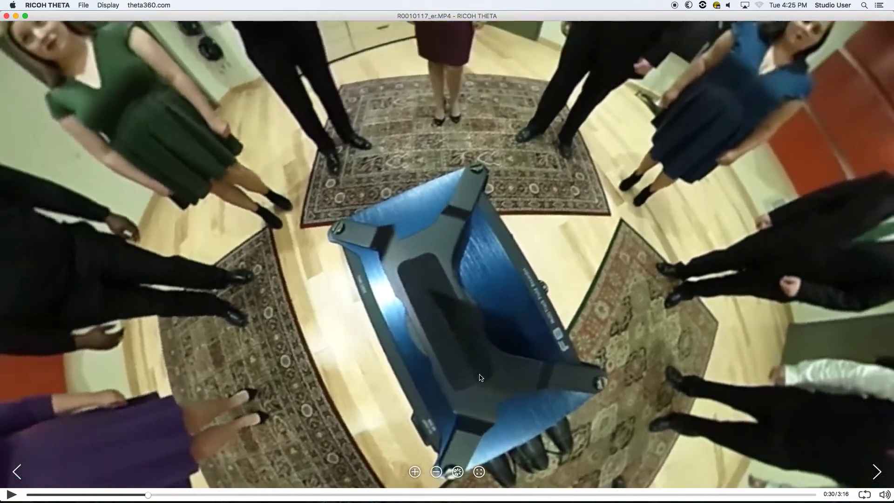
{"action": "scroll", "coordinate": [480, 378], "scroll_direction": "left", "scroll_amount": 20}
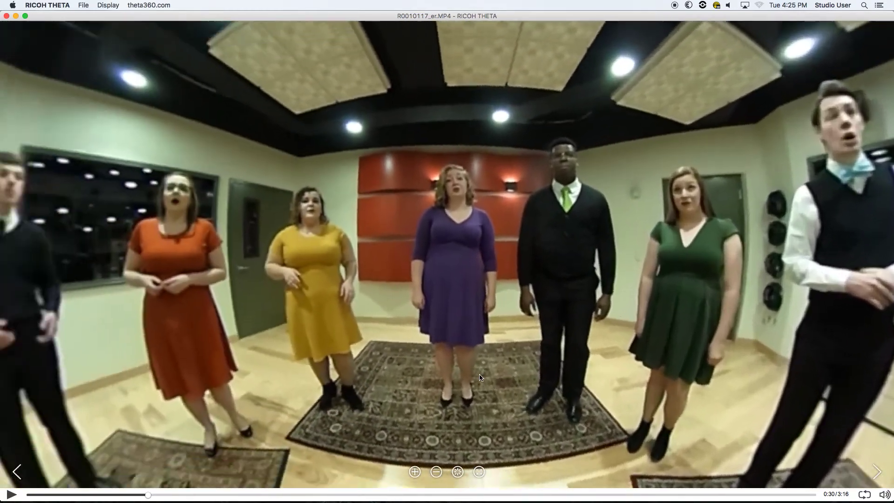
{"action": "scroll", "coordinate": [481, 378], "scroll_direction": "right", "scroll_amount": 20}
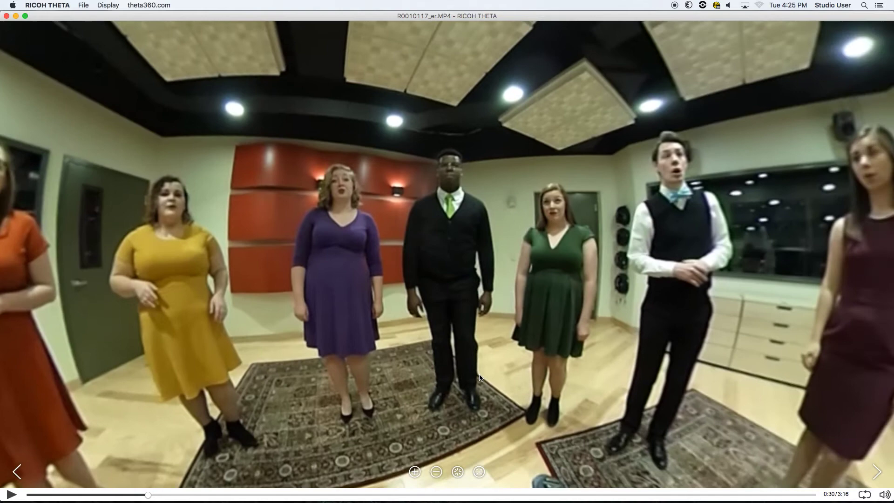
Play R0010117_er.MP4 while panning across the singers
{"action": "key", "text": "space"}
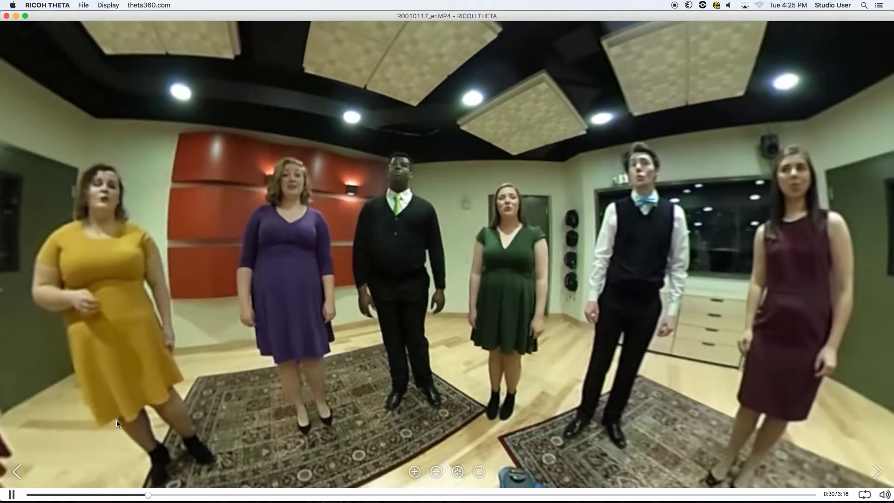
{"action": "scroll", "coordinate": [117, 420], "scroll_direction": "left", "scroll_amount": 8}
{"action": "scroll", "coordinate": [117, 423], "scroll_direction": "left", "scroll_amount": 20}
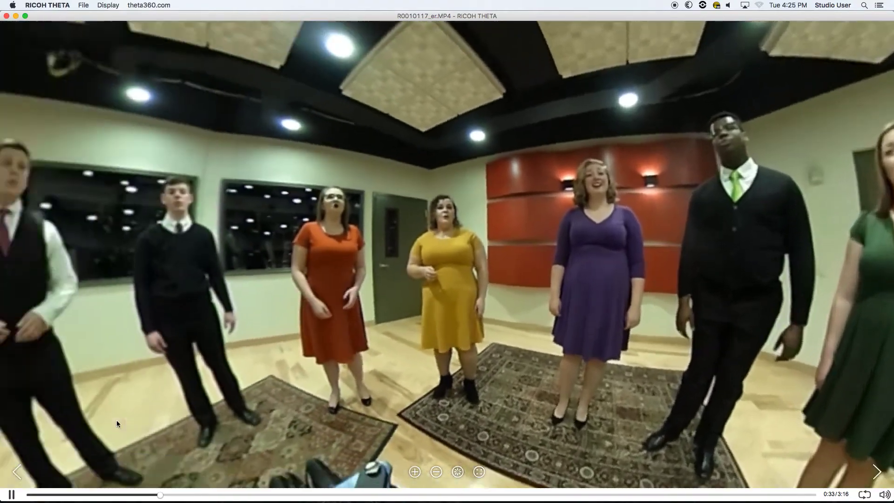
{"action": "scroll", "coordinate": [117, 423], "scroll_direction": "left", "scroll_amount": 20}
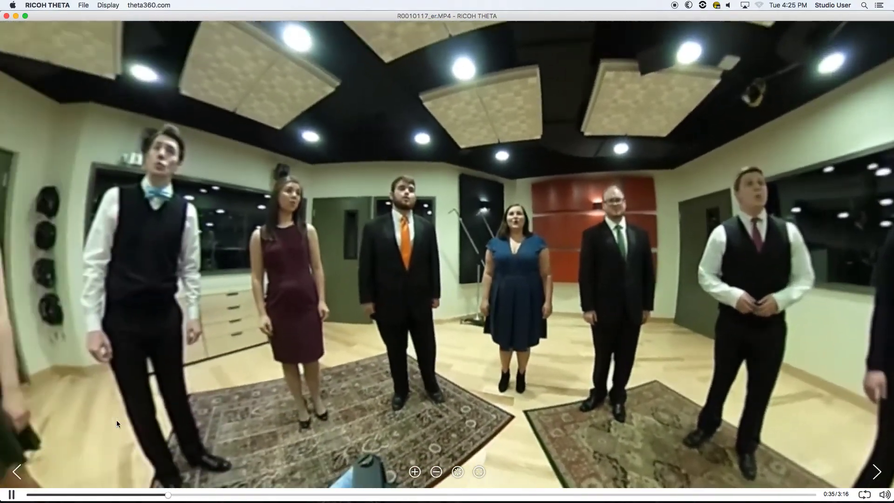
{"action": "scroll", "coordinate": [117, 420], "scroll_direction": "right", "scroll_amount": 15}
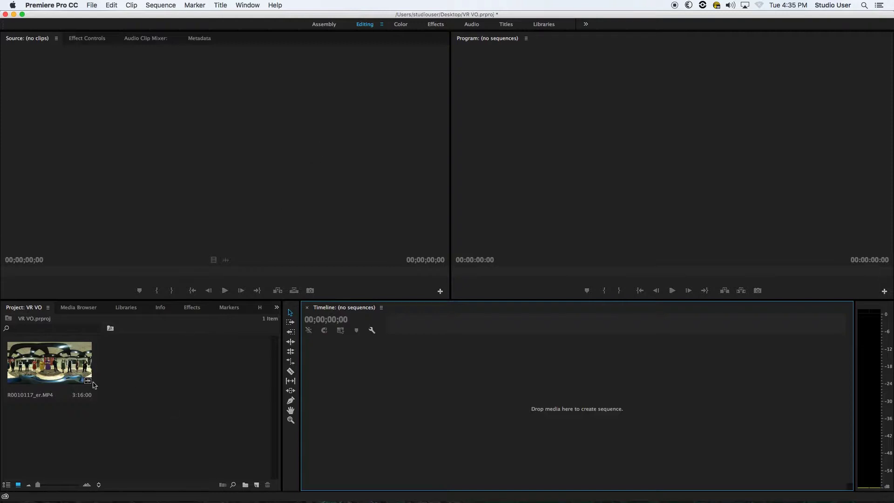
Build the R0010117_er sequence from R0010117_er.MP4, with video on V1 and audio on A1
{"action": "left_click_drag", "start_coordinate": [51, 373], "coordinate": [380, 386]}
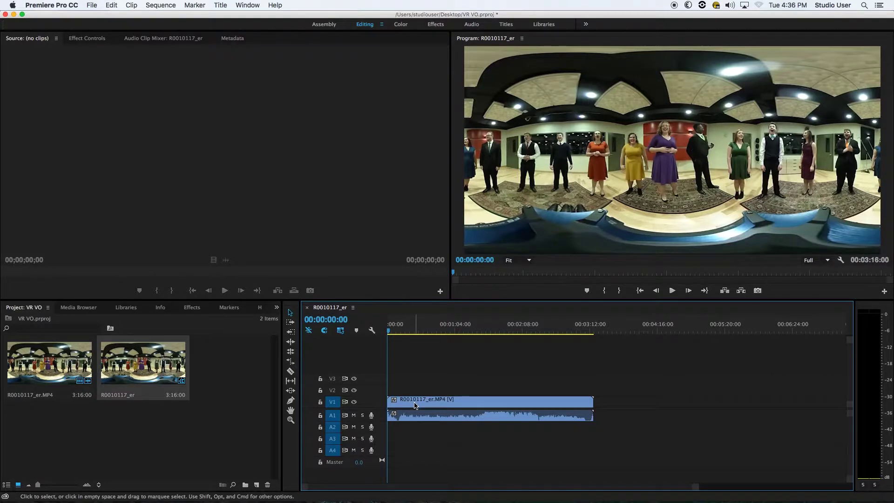
Unlink the clip's video from its audio and trim the start of the video
{"action": "left_click", "coordinate": [416, 406]}
{"action": "right_click", "coordinate": [416, 405]}
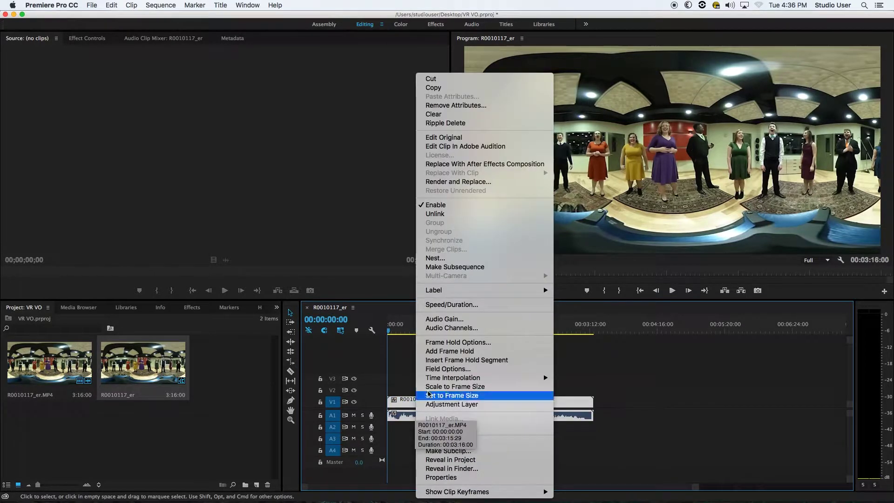
{"action": "left_click", "coordinate": [466, 216]}
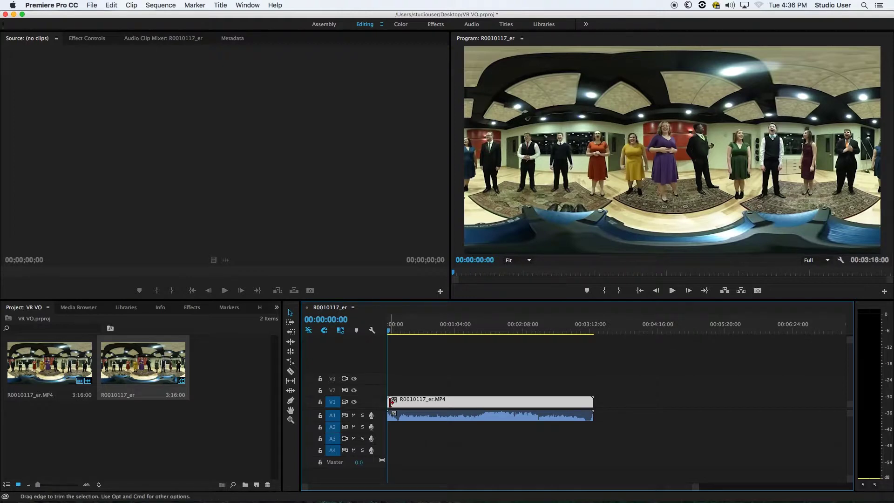
{"action": "left_click_drag", "start_coordinate": [391, 401], "coordinate": [398, 402]}
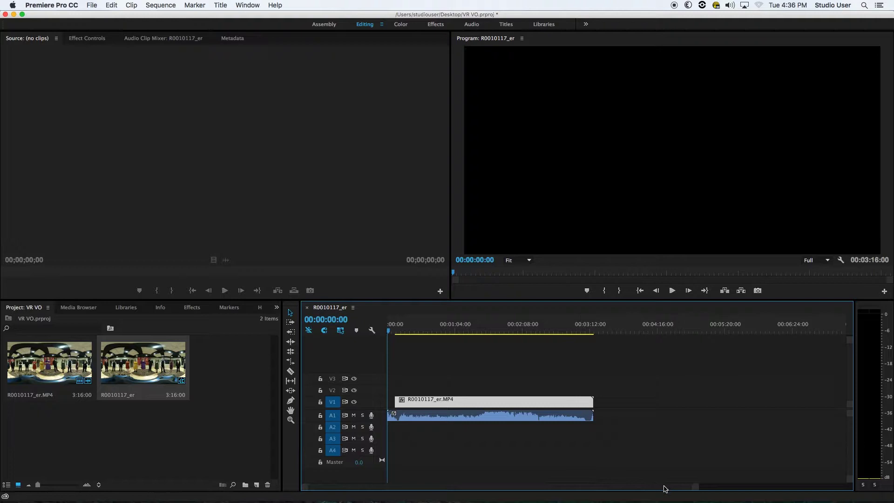
{"action": "left_click_drag", "start_coordinate": [695, 487], "coordinate": [484, 486]}
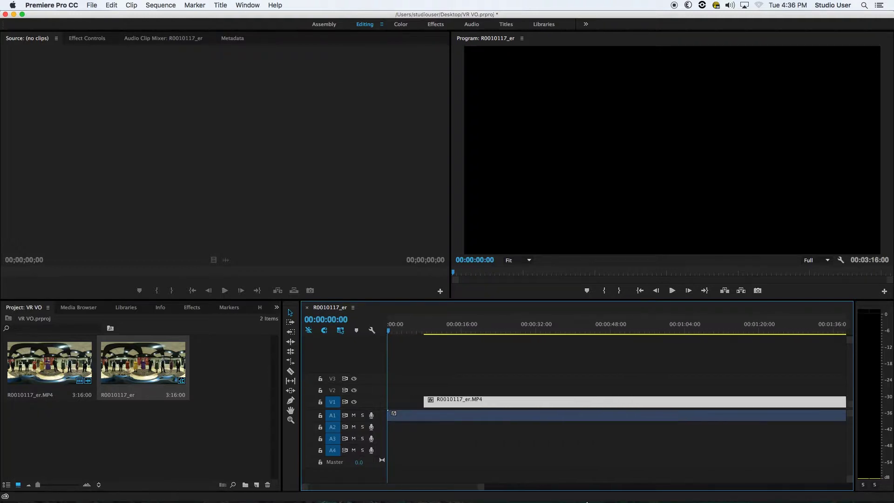
{"action": "key", "text": "="}
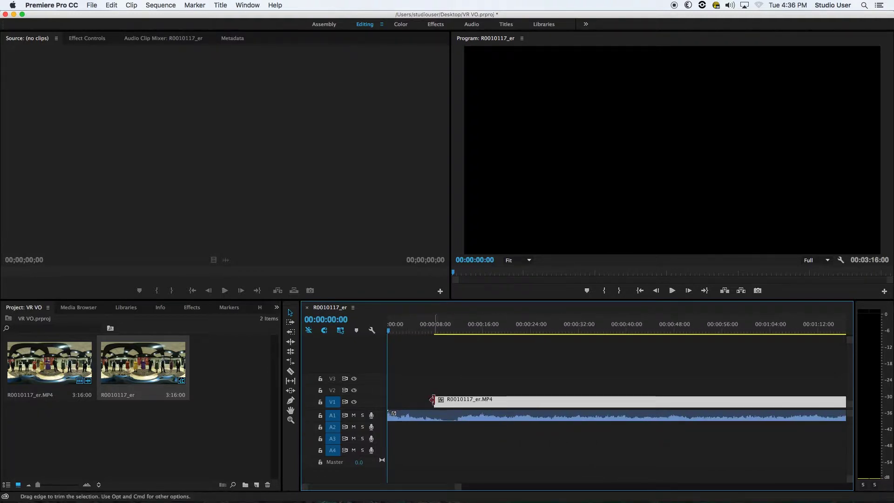
{"action": "left_click_drag", "start_coordinate": [432, 400], "coordinate": [450, 402]}
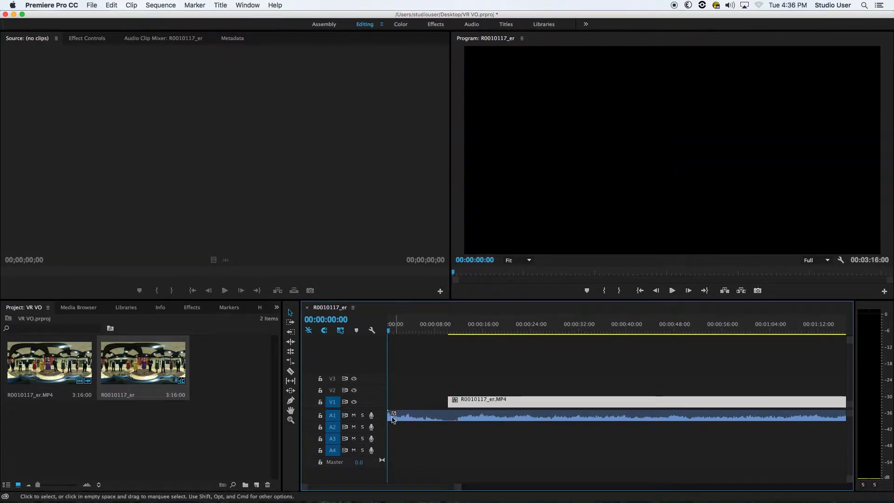
{"action": "left_click_drag", "start_coordinate": [419, 489], "coordinate": [512, 487]}
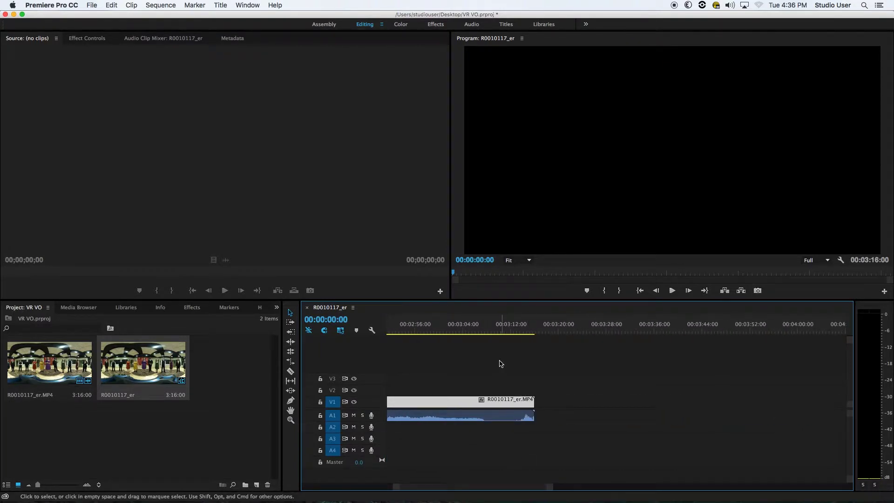
Trim the clip's end back to the playhead so the sequence ends at 00:03:10:17
{"action": "left_click", "coordinate": [475, 331]}
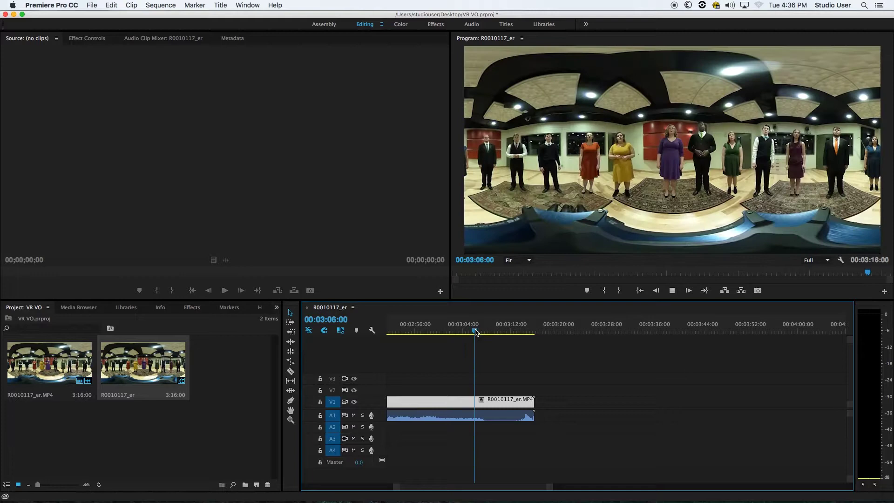
{"action": "key", "text": "space"}
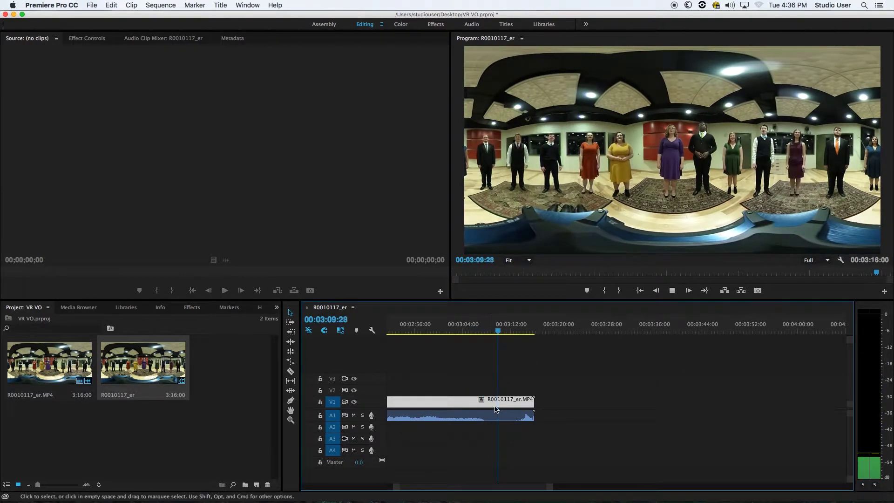
{"action": "key", "text": "space"}
{"action": "left_click_drag", "start_coordinate": [531, 401], "coordinate": [502, 419]}
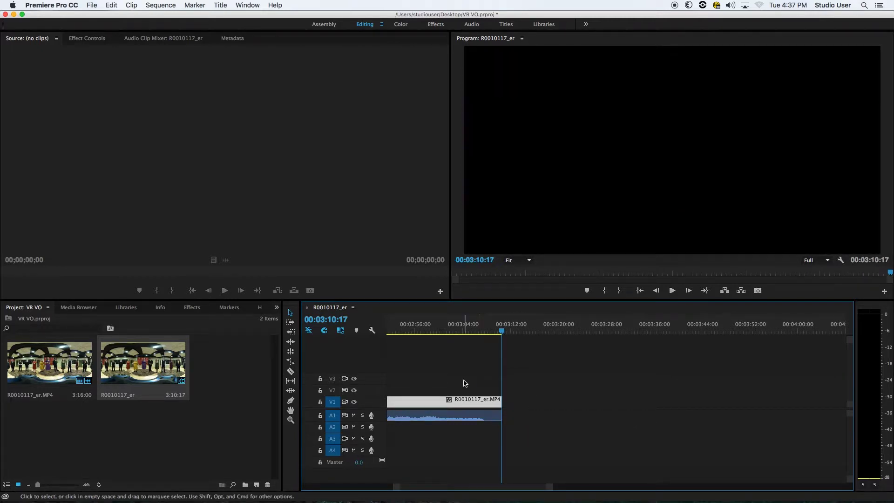
Add a Cross Dissolve to the clip's start and preview the fade-in
{"action": "left_click_drag", "start_coordinate": [506, 488], "coordinate": [391, 485]}
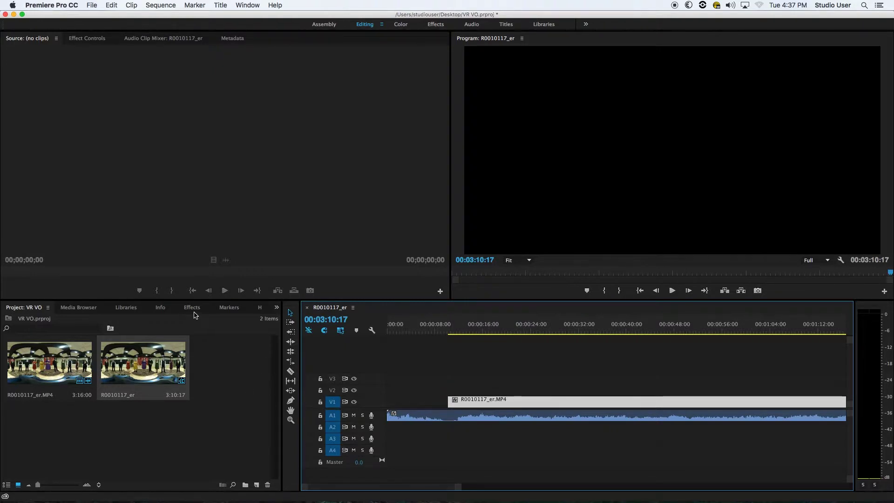
{"action": "left_click", "coordinate": [193, 308]}
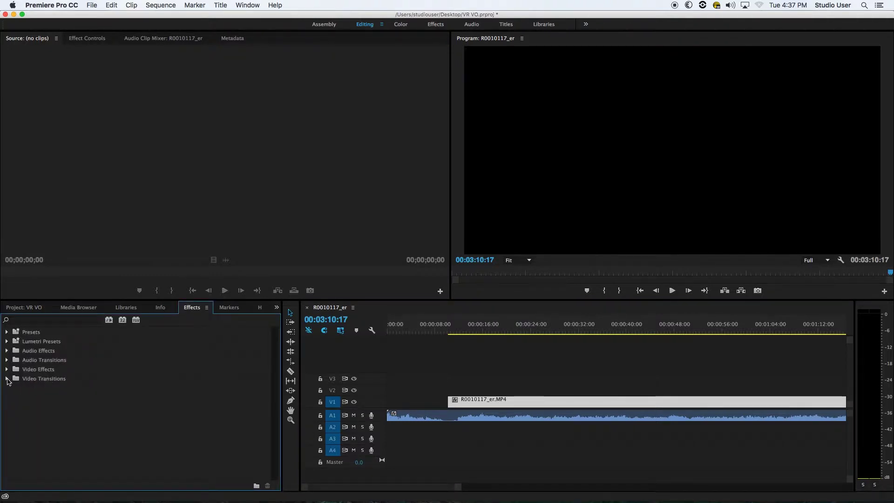
{"action": "left_click", "coordinate": [7, 379]}
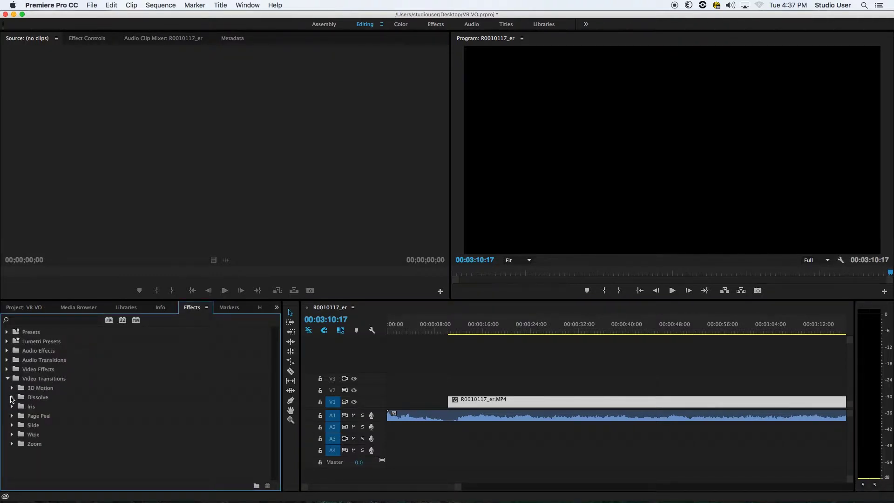
{"action": "left_click", "coordinate": [12, 399]}
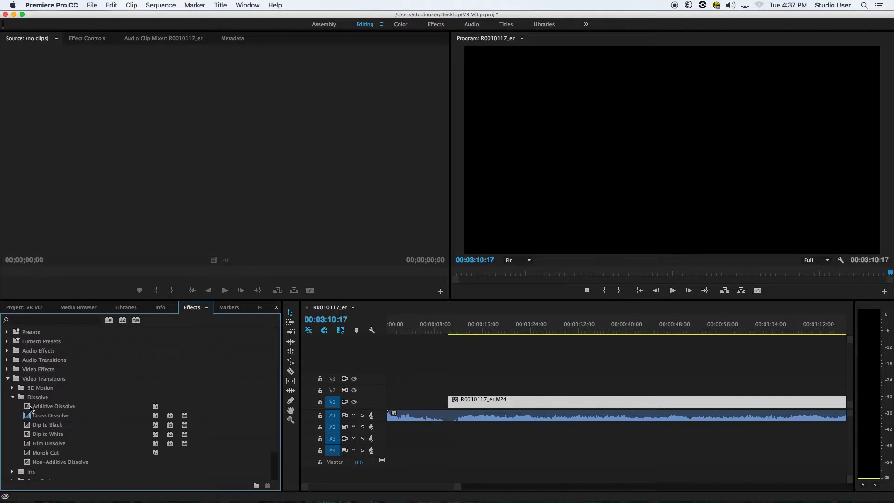
{"action": "left_click_drag", "start_coordinate": [44, 416], "coordinate": [455, 405]}
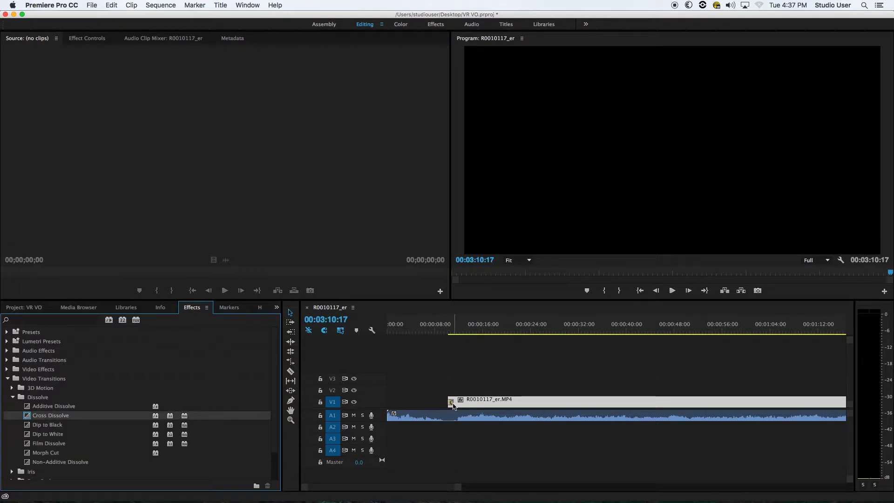
{"action": "left_click_drag", "start_coordinate": [459, 487], "coordinate": [385, 491]}
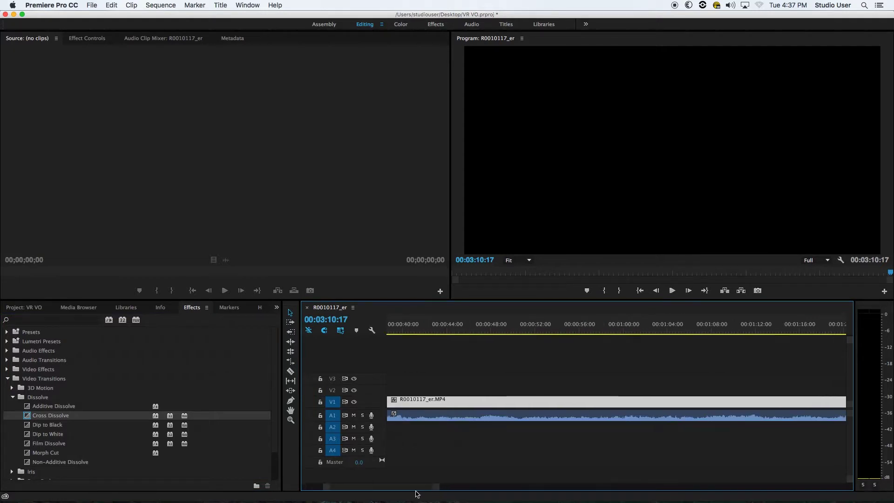
{"action": "left_click", "coordinate": [482, 332]}
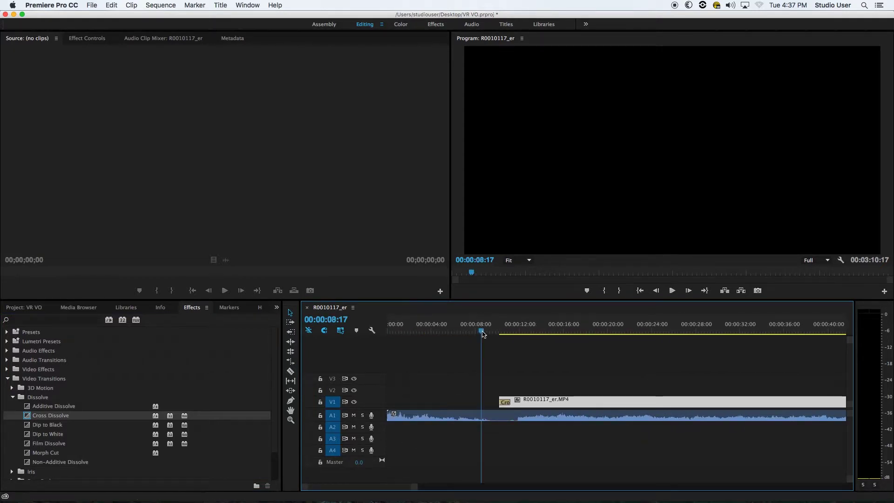
{"action": "key", "text": "space"}
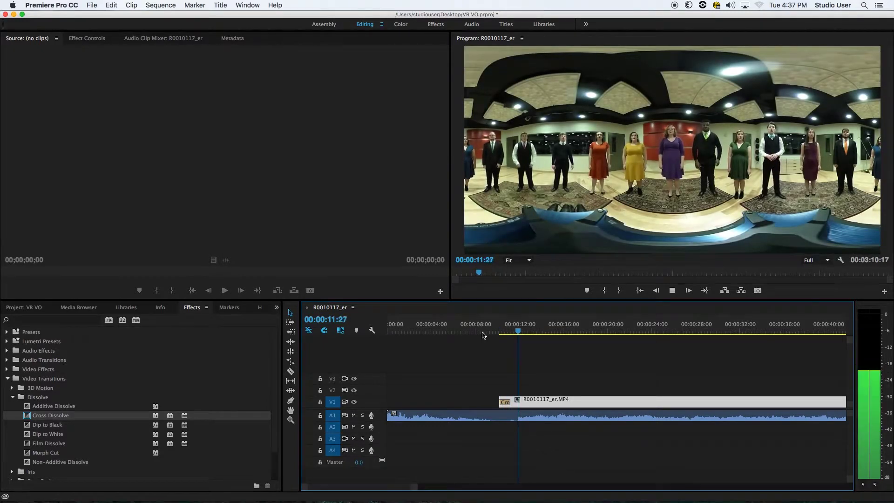
{"action": "key", "text": "space"}
Add a Cross Dissolve to the clip's end and preview the fade-out
{"action": "left_click_drag", "start_coordinate": [378, 488], "coordinate": [471, 492]}
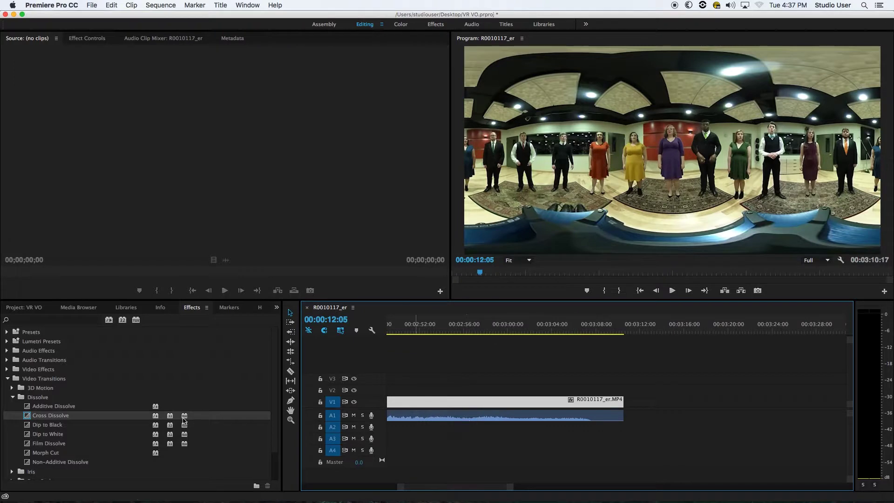
{"action": "mouse_move", "coordinate": [59, 417]}
{"action": "left_mouse_down"}
{"action": "mouse_move", "coordinate": [432, 408]}
{"action": "mouse_move", "coordinate": [498, 425]}
{"action": "mouse_move", "coordinate": [615, 405]}
{"action": "left_mouse_up"}
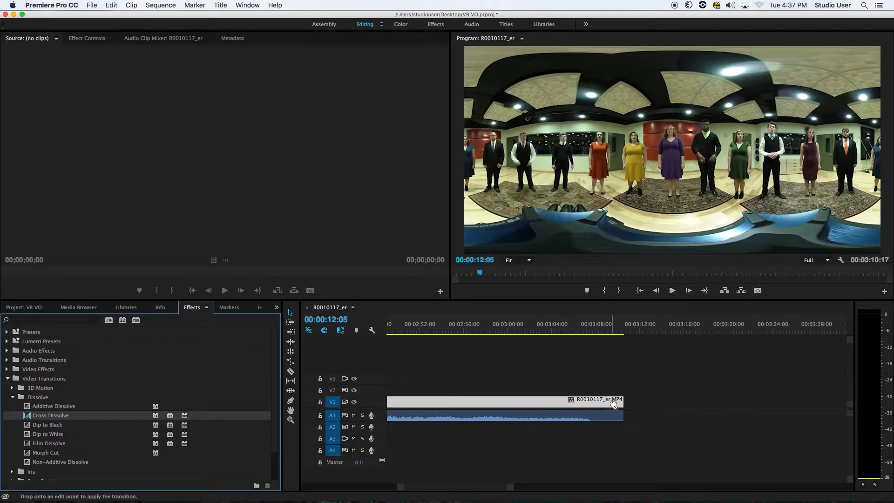
{"action": "left_click", "coordinate": [605, 331]}
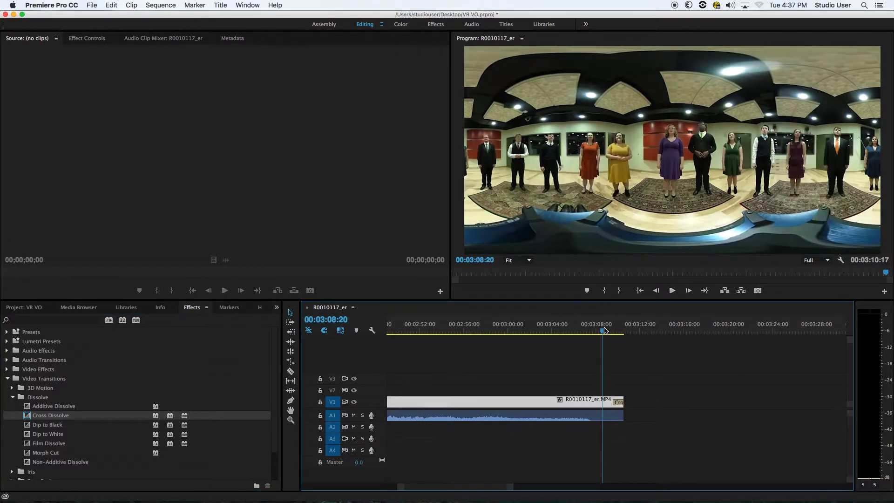
{"action": "key", "text": "space"}
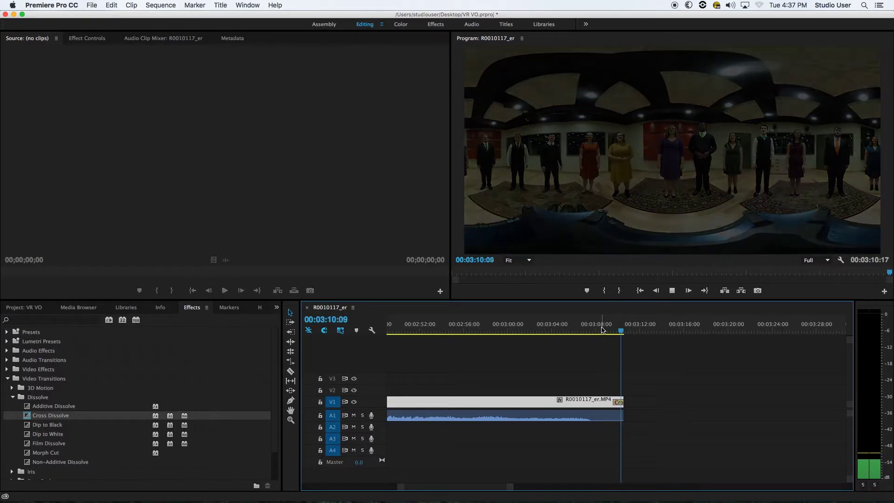
{"action": "left_click_drag", "start_coordinate": [474, 485], "coordinate": [382, 486]}
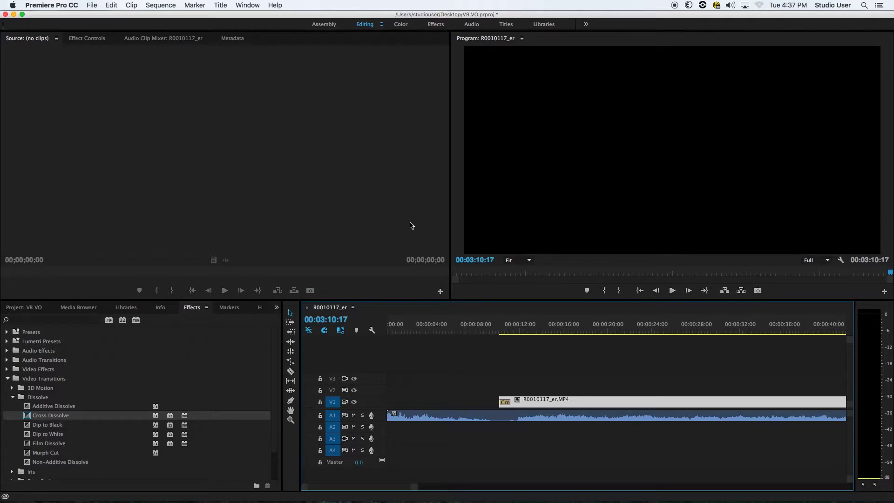
In Lumetri Basic Correction, set Temperature -27.8, Tint 8.9, Contrast 38.0 and Shadows -2.5
{"action": "left_click", "coordinate": [409, 24]}
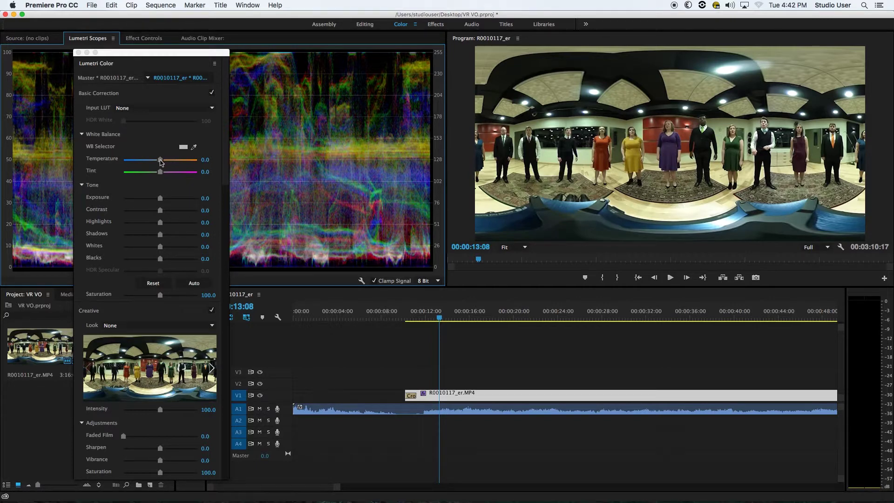
{"action": "left_click_drag", "start_coordinate": [161, 162], "coordinate": [151, 163]}
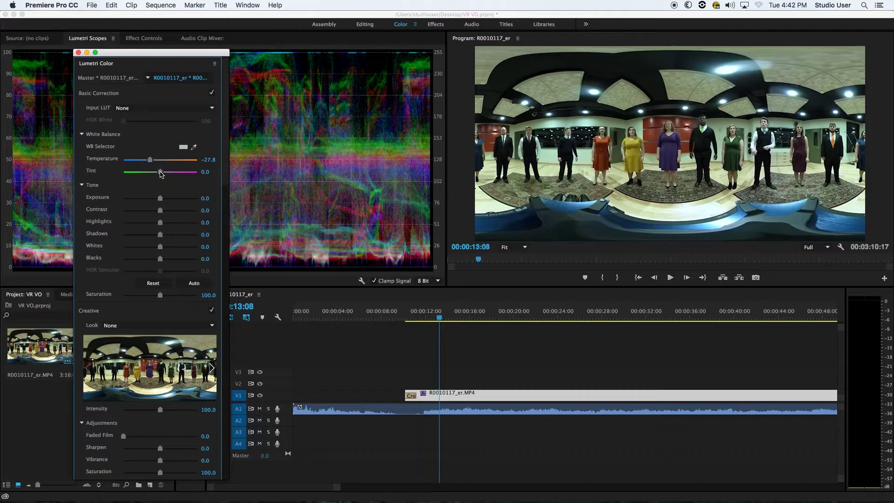
{"action": "left_click_drag", "start_coordinate": [161, 175], "coordinate": [163, 175]}
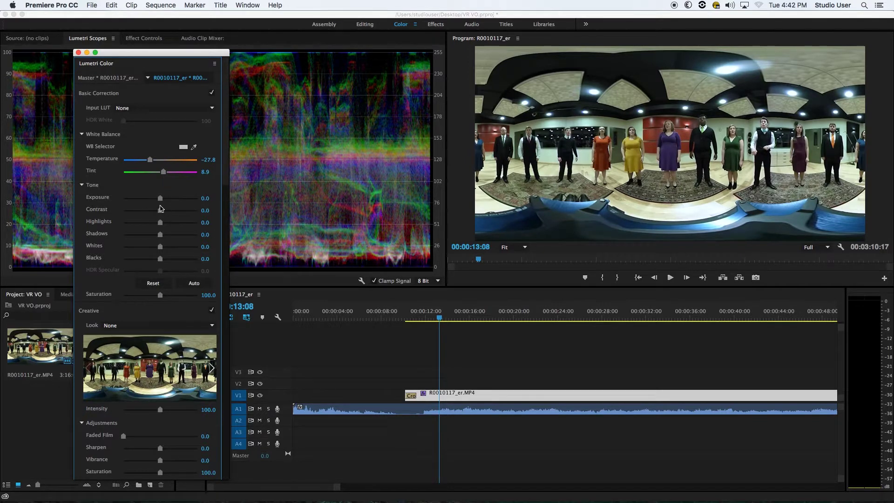
{"action": "left_click_drag", "start_coordinate": [162, 215], "coordinate": [175, 214]}
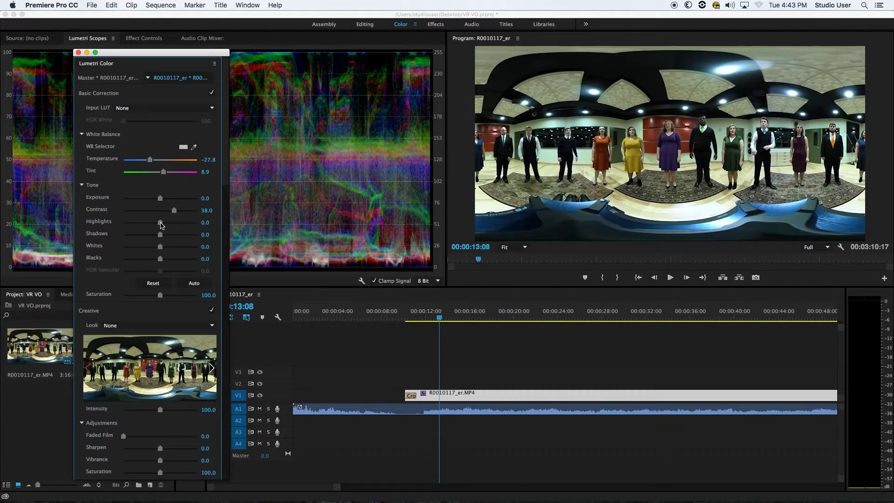
{"action": "left_click_drag", "start_coordinate": [161, 239], "coordinate": [158, 260]}
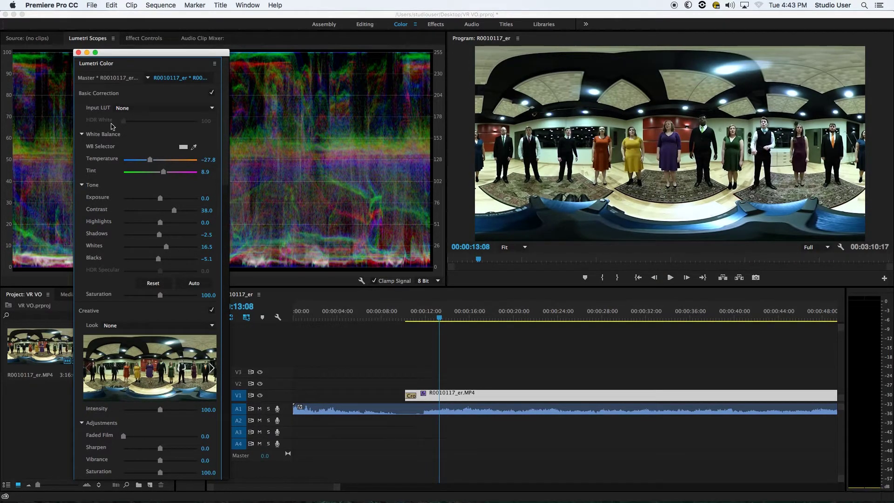
Compare the clip with Lumetri Color toggled off and on, then render the sequence In to Out
{"action": "left_click", "coordinate": [78, 53]}
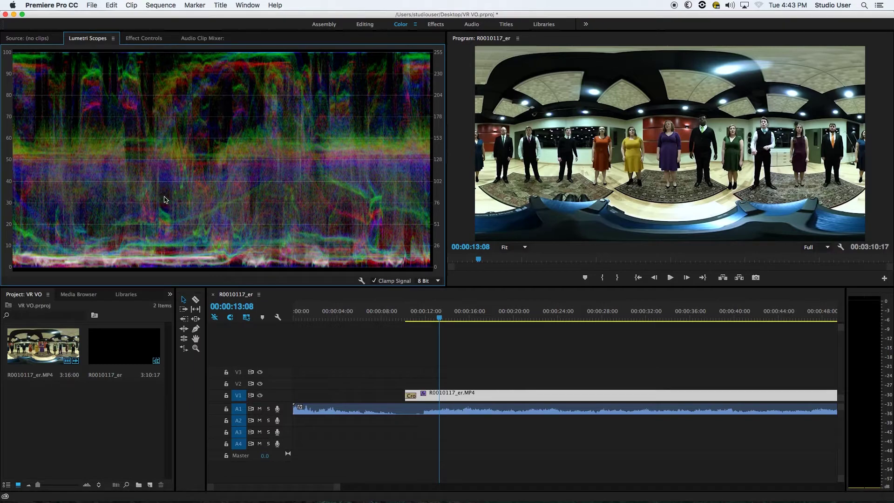
{"action": "left_click", "coordinate": [146, 40]}
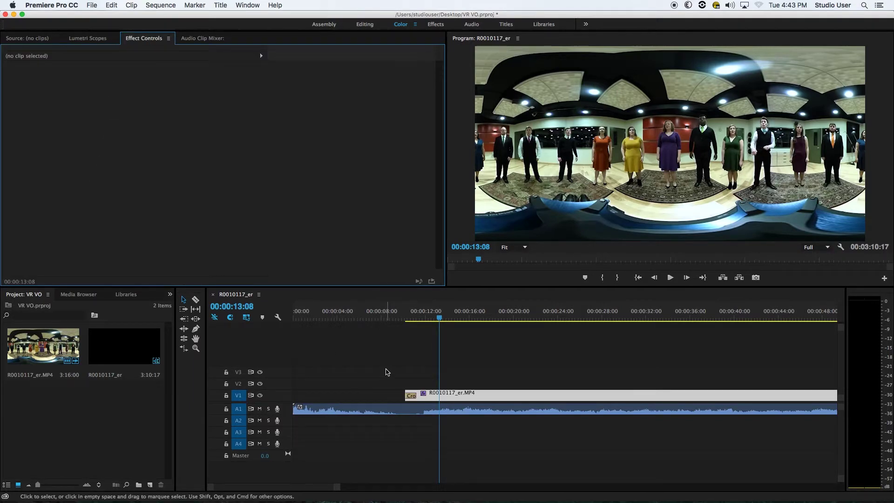
{"action": "left_click", "coordinate": [474, 398]}
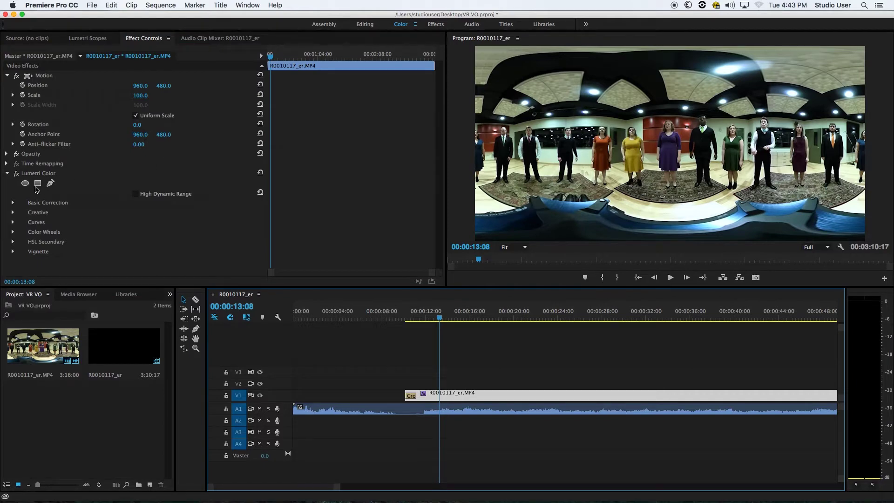
{"action": "left_click", "coordinate": [18, 176]}
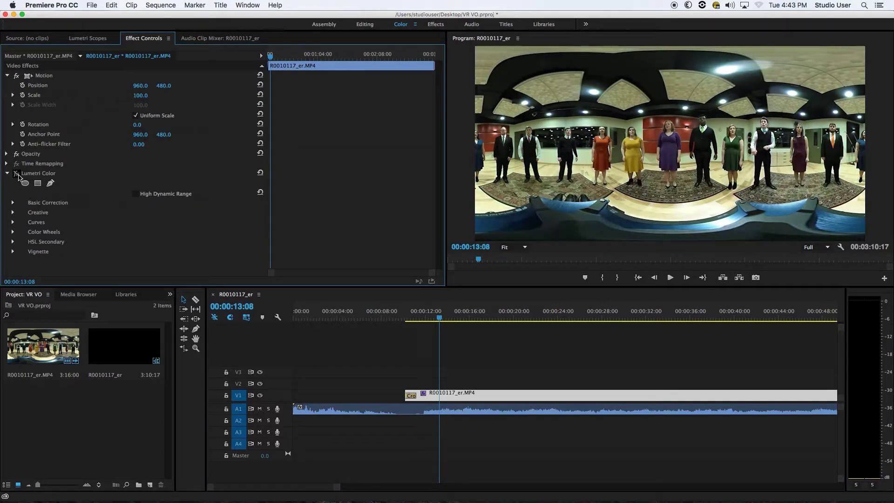
{"action": "left_click", "coordinate": [19, 176]}
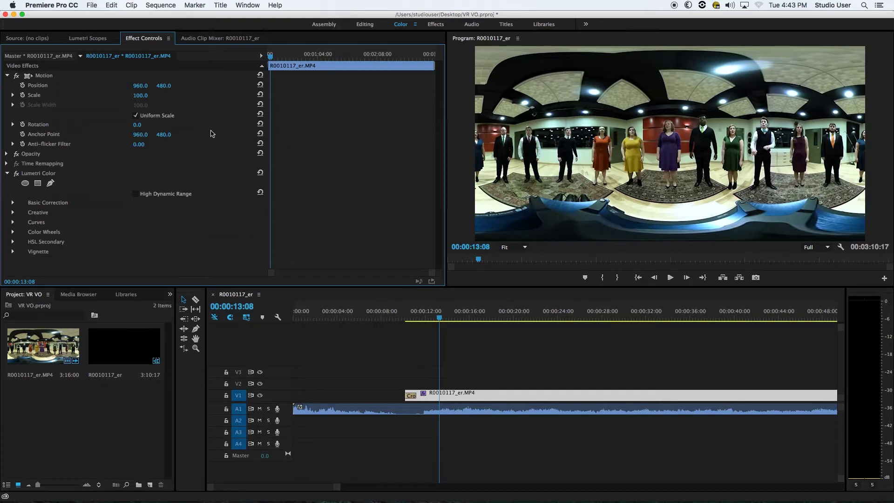
{"action": "left_click", "coordinate": [162, 5]}
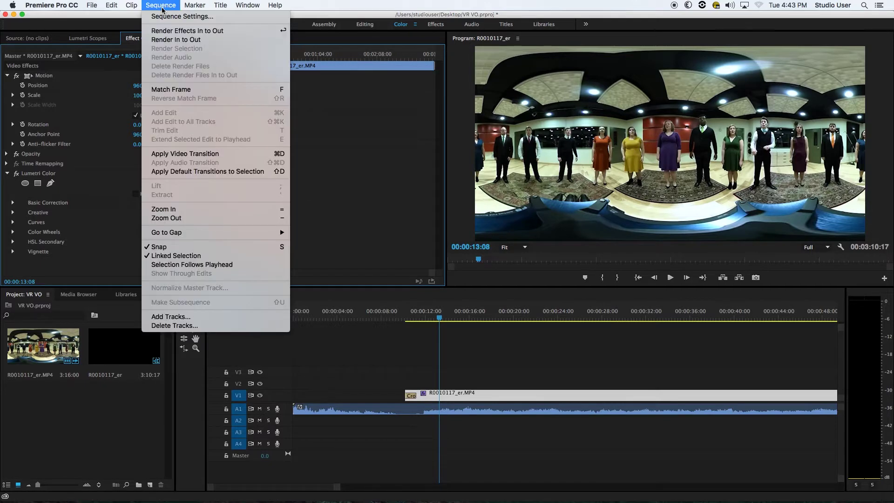
{"action": "left_click", "coordinate": [198, 40]}
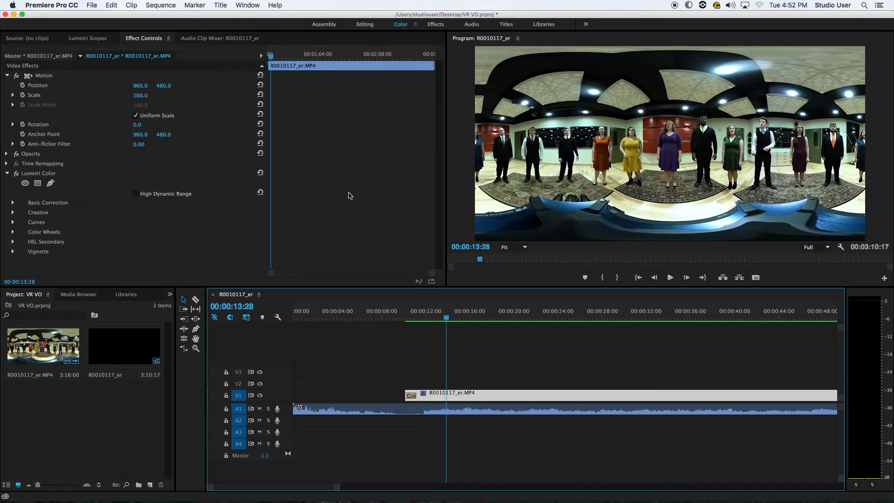
Set the sequence's export format to H.264
{"action": "key", "text": "super+m"}
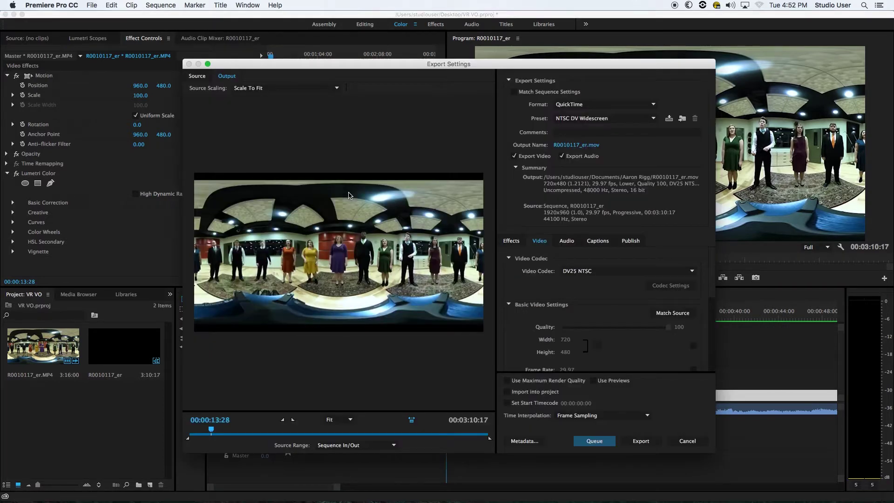
{"action": "left_click", "coordinate": [581, 105]}
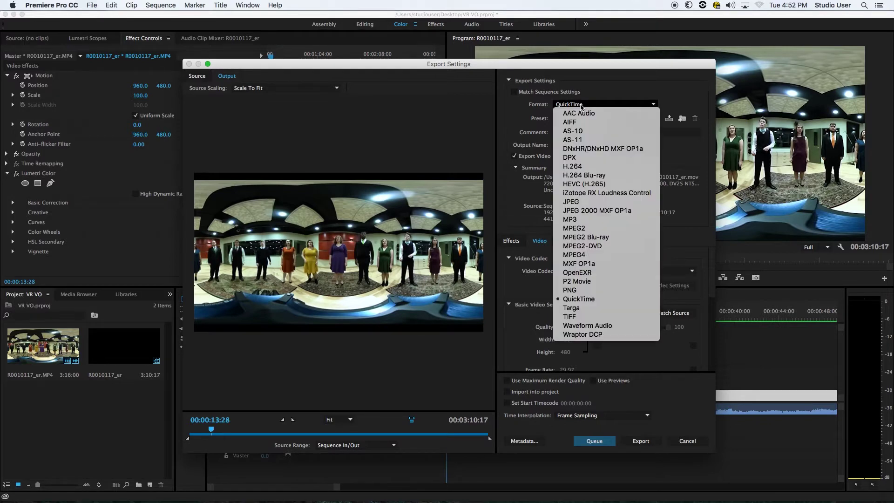
{"action": "left_click", "coordinate": [592, 167]}
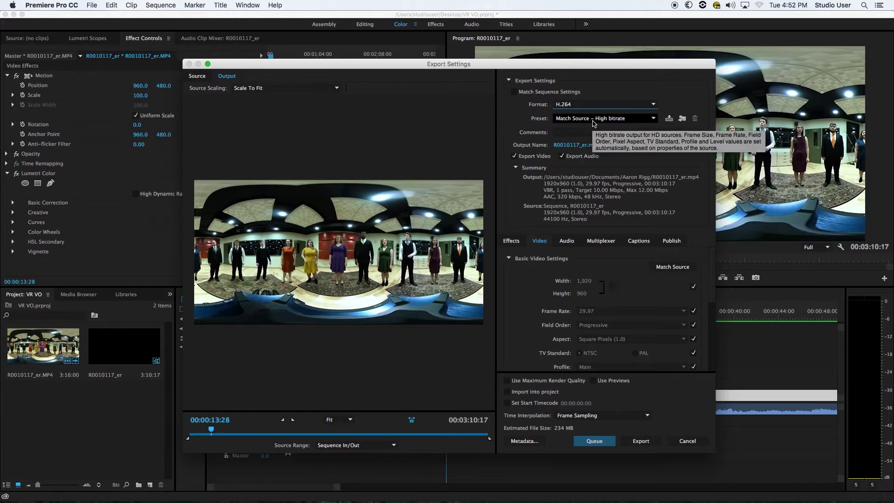
Name the output Philomel Video and save it in VR Senior Project's Phillomel folder
{"action": "left_click", "coordinate": [581, 146]}
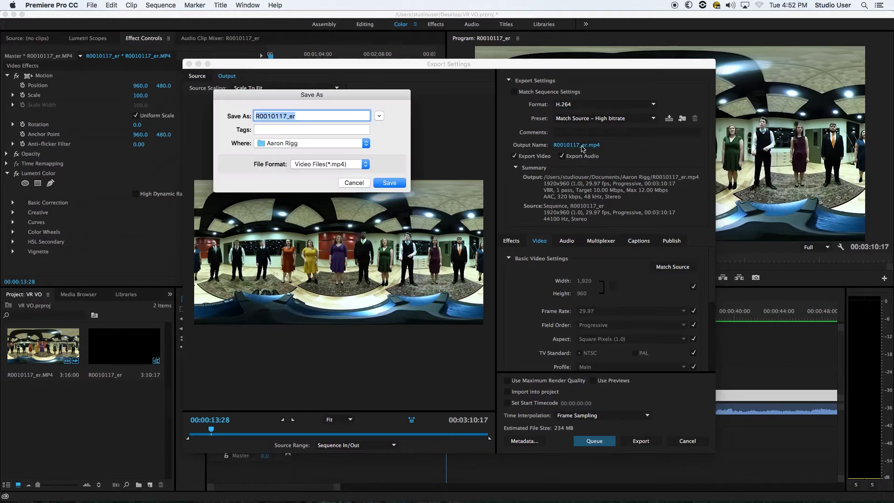
{"action": "left_click", "coordinate": [379, 116]}
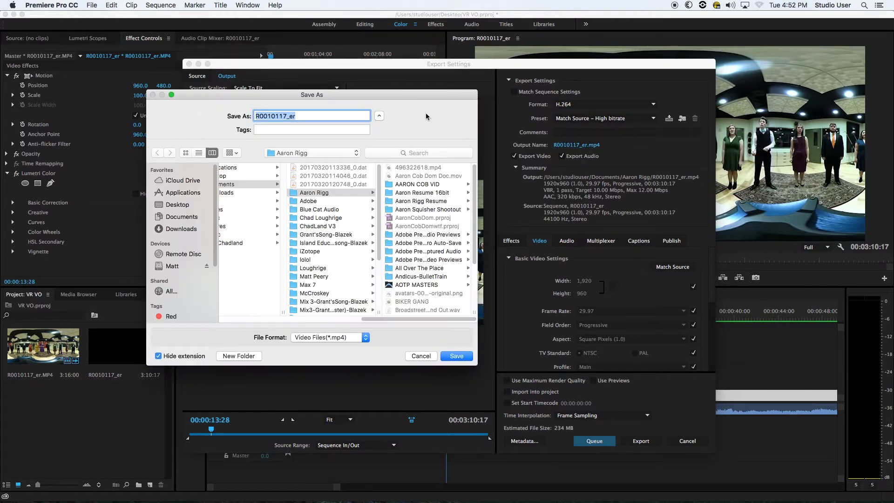
{"action": "type", "text": "Philomel Video"}
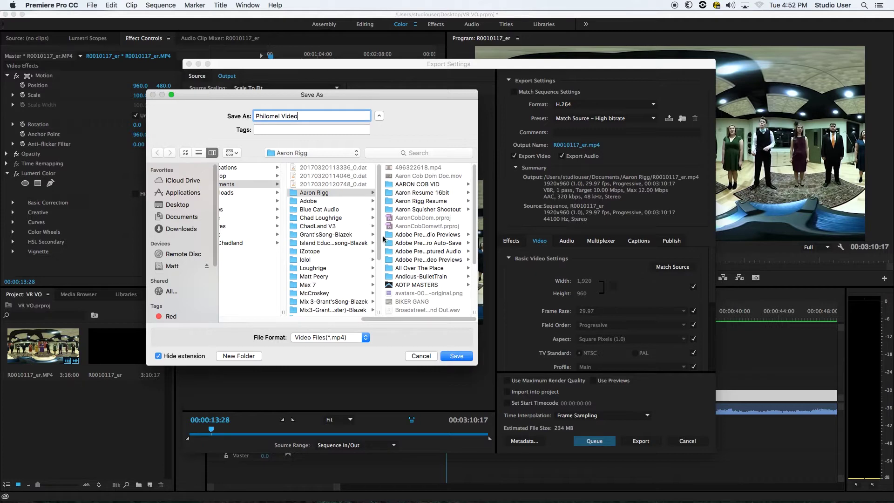
{"action": "left_click", "coordinate": [173, 265]}
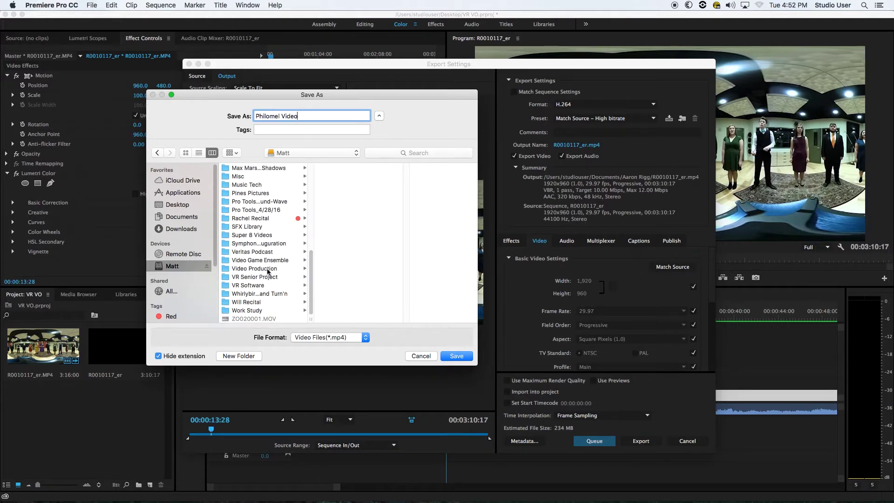
{"action": "left_click", "coordinate": [257, 277]}
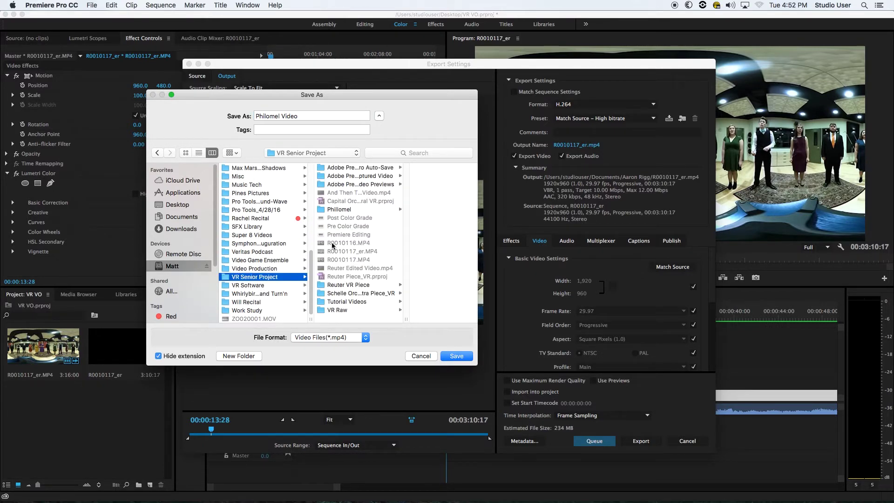
{"action": "left_click", "coordinate": [340, 210]}
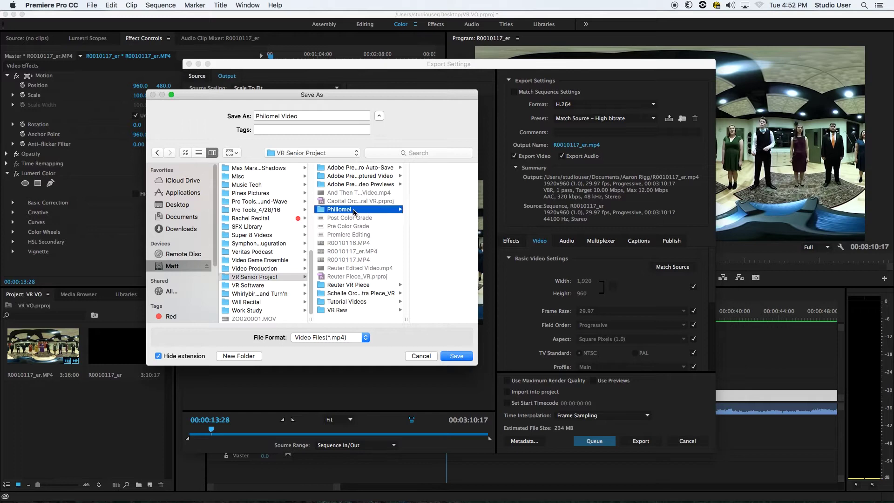
{"action": "left_click", "coordinate": [457, 357]}
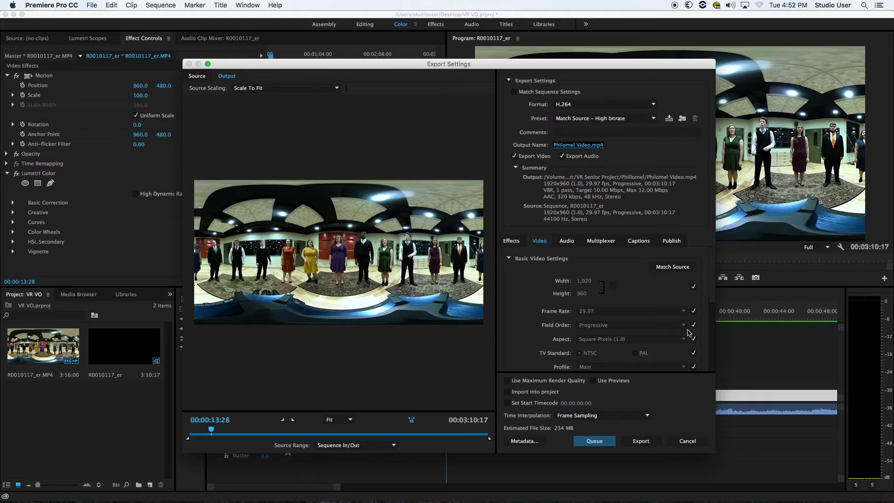
Enable Video Is VR and set the Frame Layout to Monoscopic
{"action": "left_click_drag", "start_coordinate": [712, 278], "coordinate": [716, 349]}
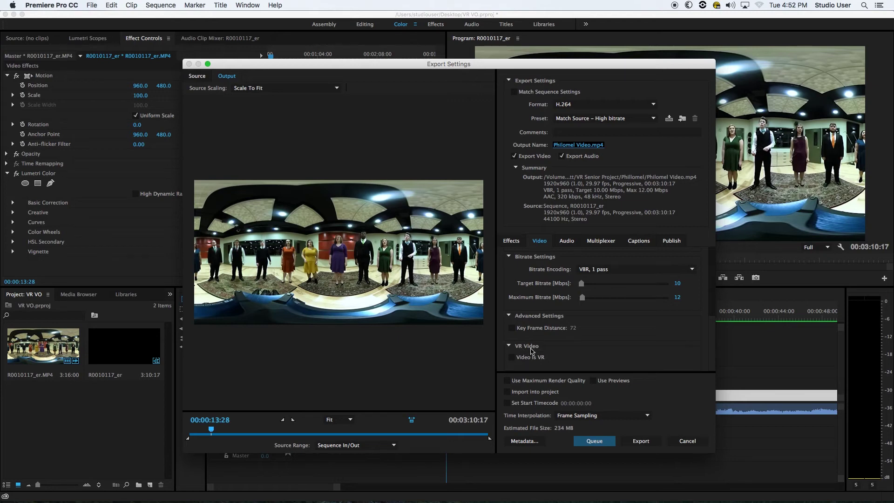
{"action": "left_click", "coordinate": [512, 357]}
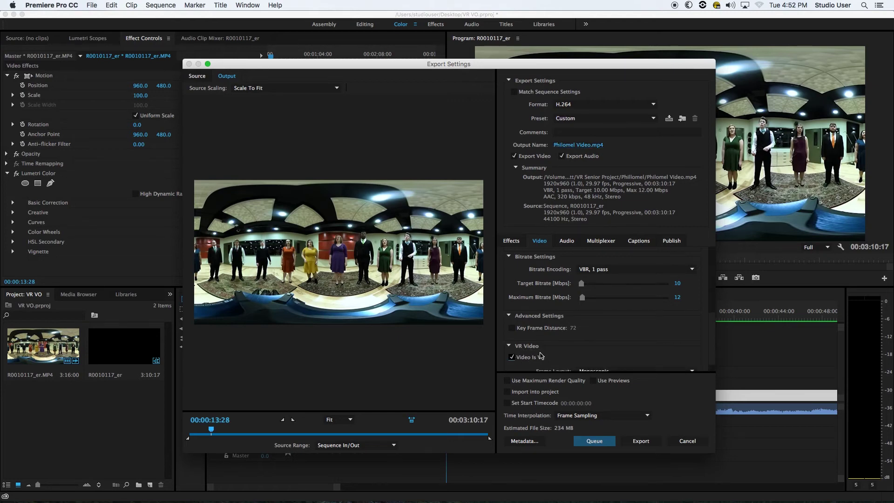
{"action": "scroll", "coordinate": [711, 326], "scroll_direction": "down", "scroll_amount": 1}
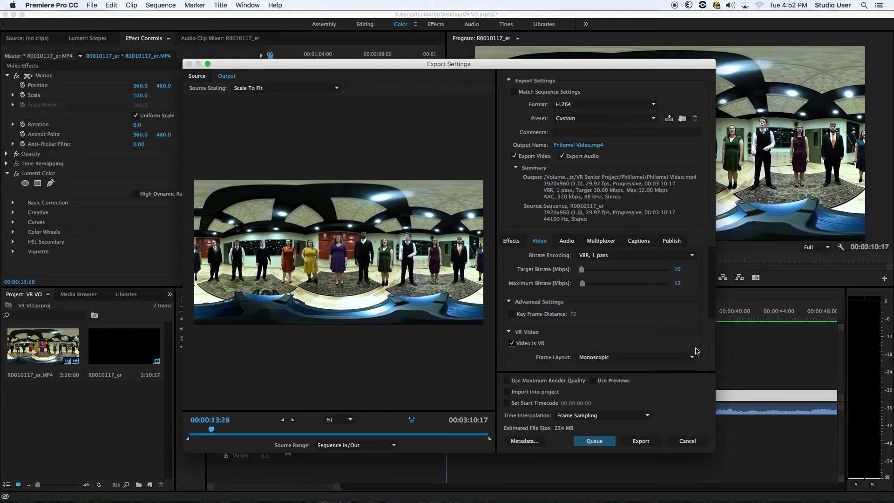
{"action": "left_click", "coordinate": [623, 359]}
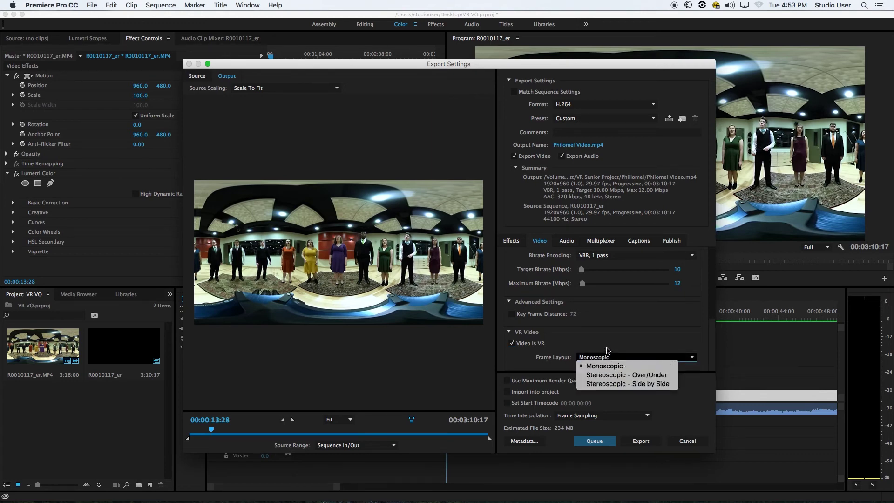
{"action": "left_click", "coordinate": [608, 354]}
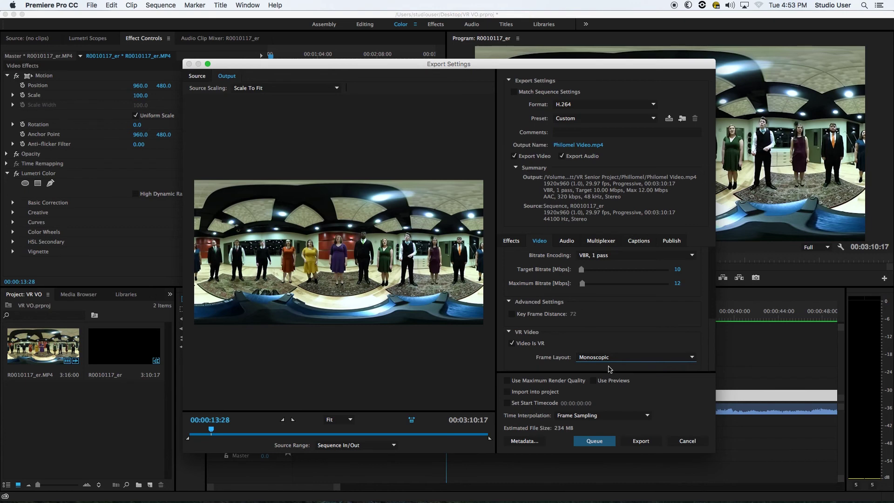